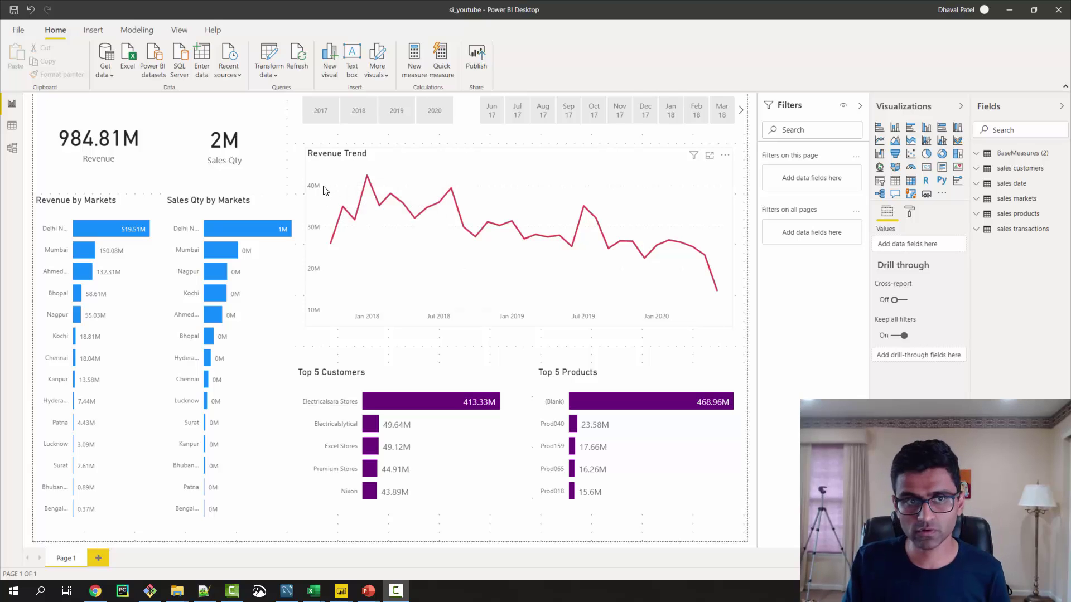
- In Mobile layout, stretch the 2017–2020 year slicer across the top, with the Revenue card beneath it
click(179, 32)
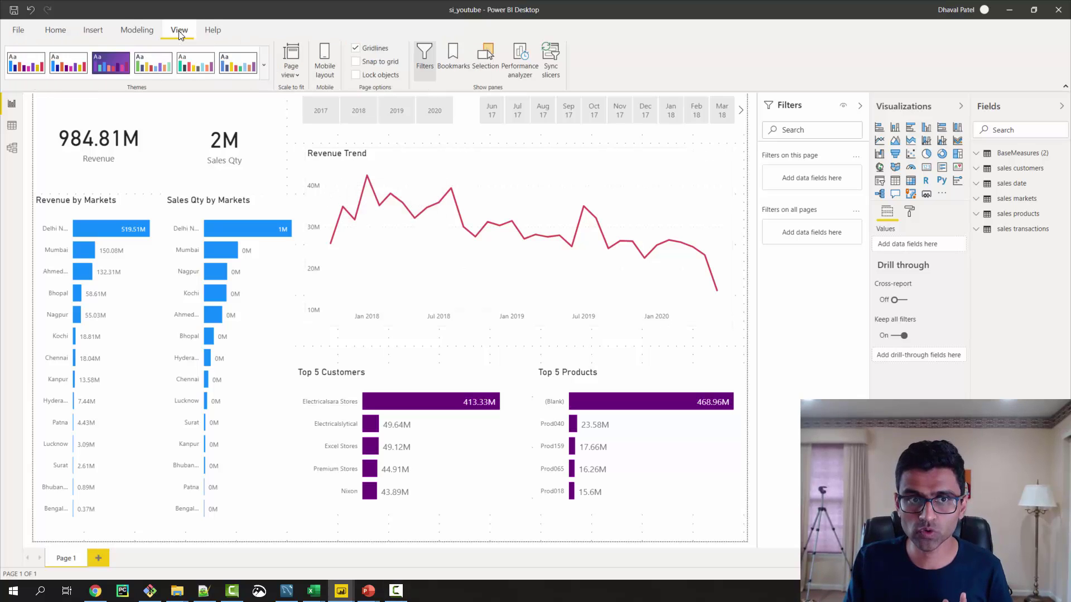
click(322, 76)
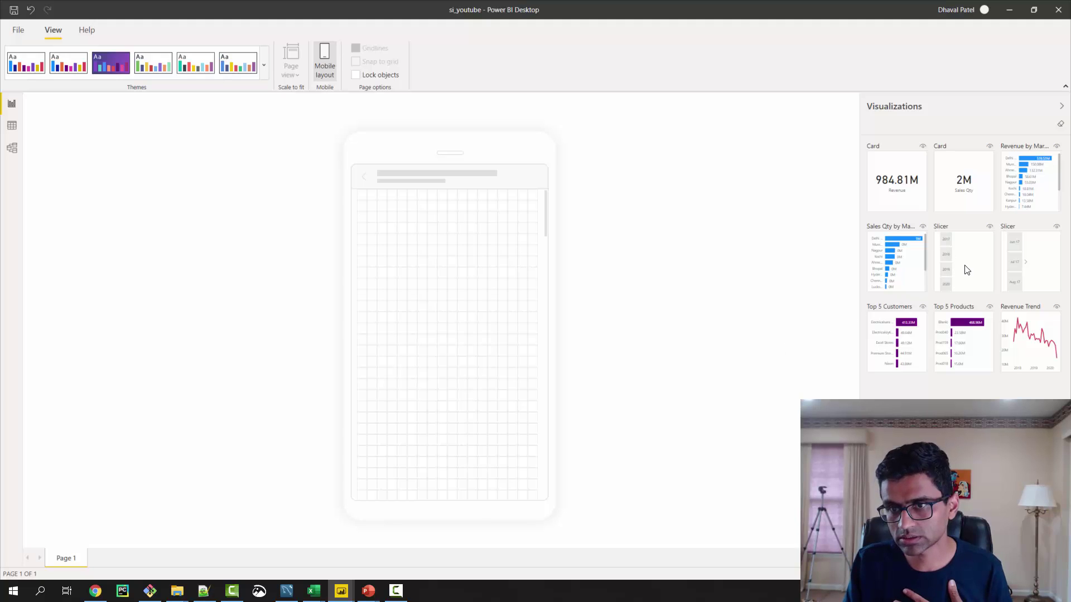
drag(966, 270, 413, 227)
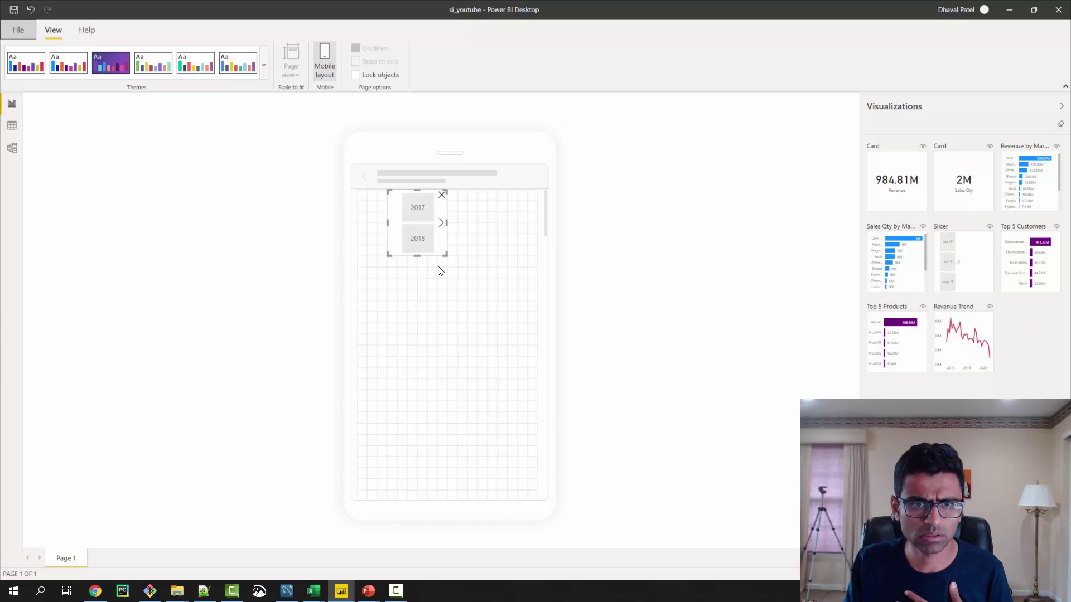
drag(446, 257, 446, 212)
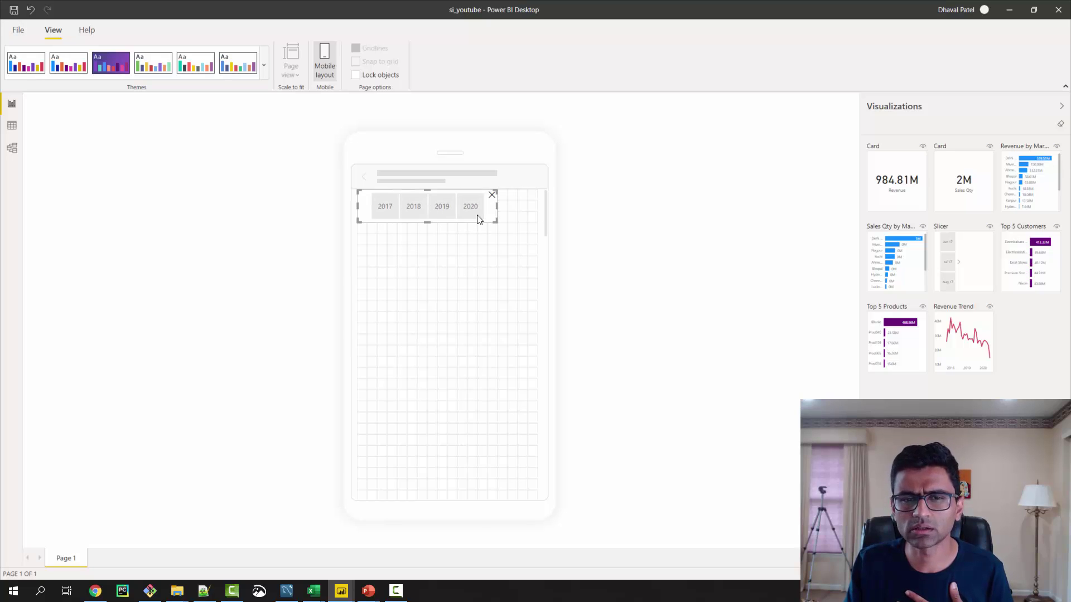
drag(509, 220, 547, 218)
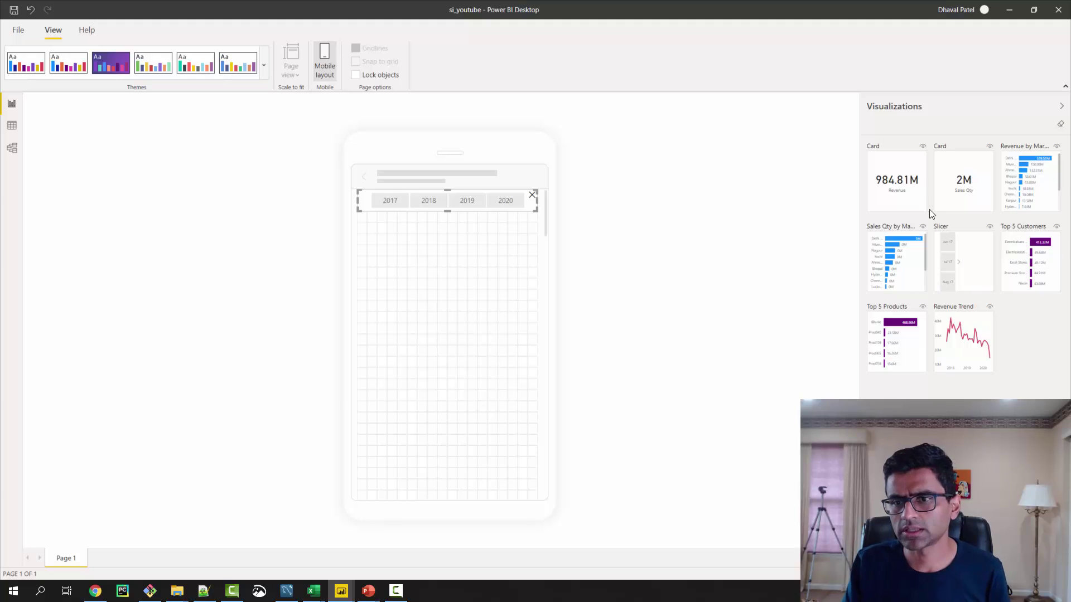
drag(898, 190, 454, 297)
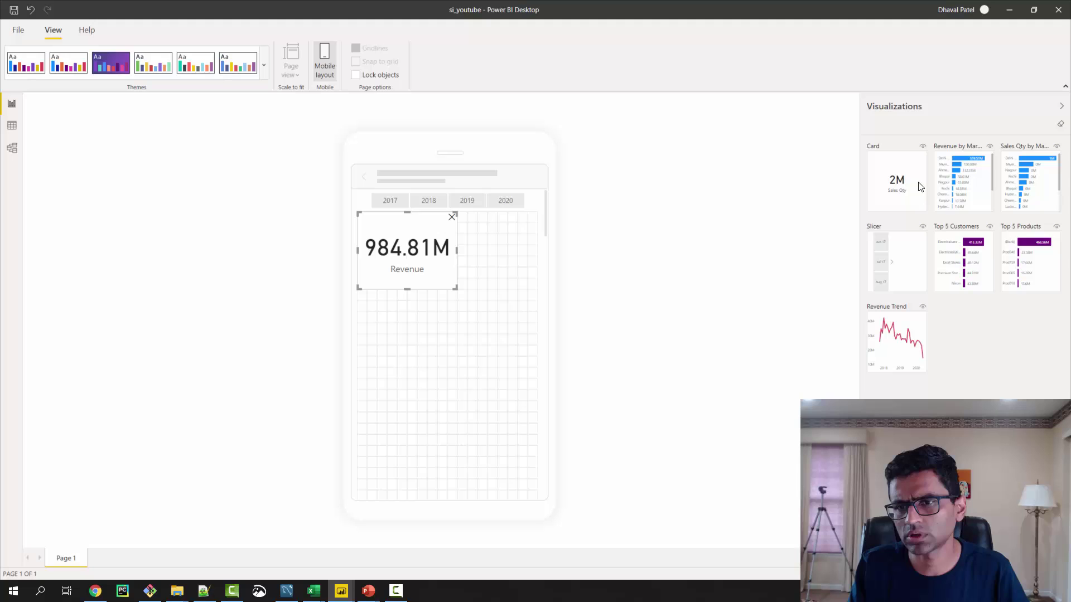
- Size the 2M Sales Qty card beside Revenue and stretch the Revenue Trend chart full-width beneath them
drag(921, 184, 498, 252)
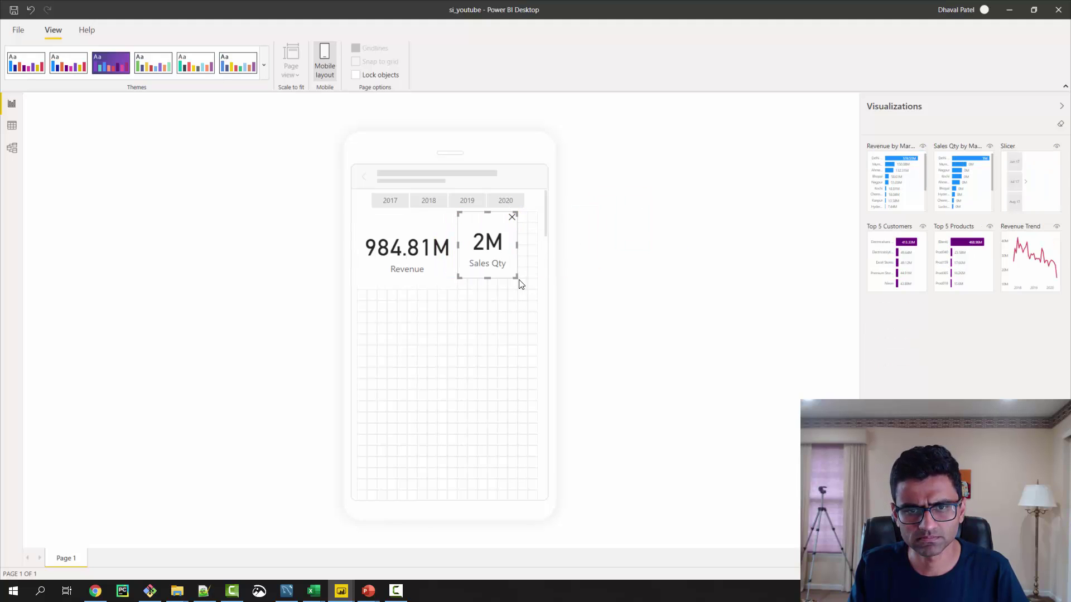
drag(524, 286, 553, 293)
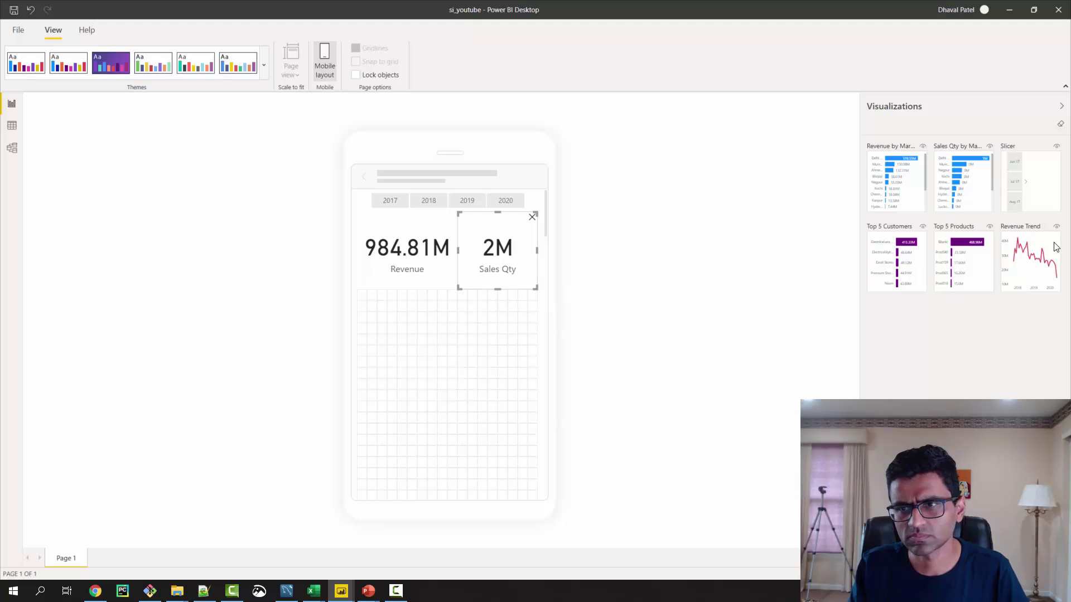
drag(1042, 249, 393, 308)
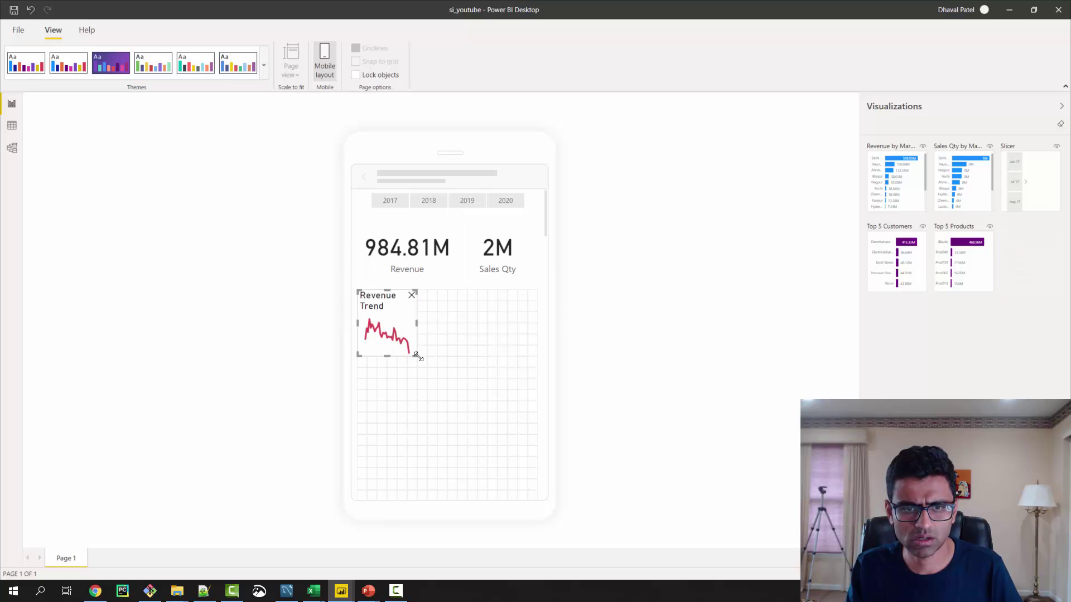
drag(417, 356, 535, 399)
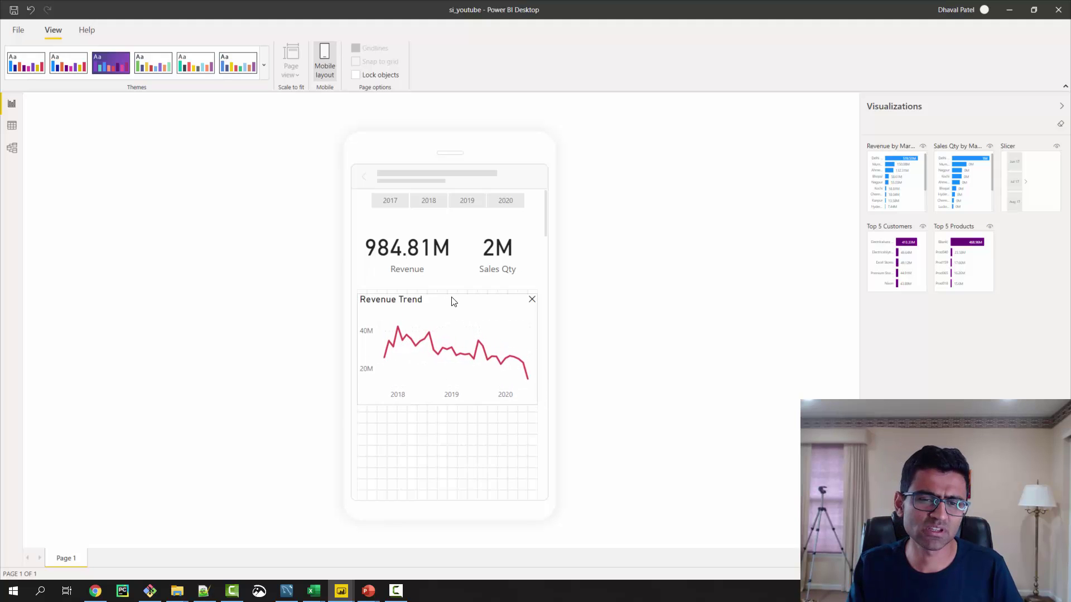
drag(453, 298, 453, 294)
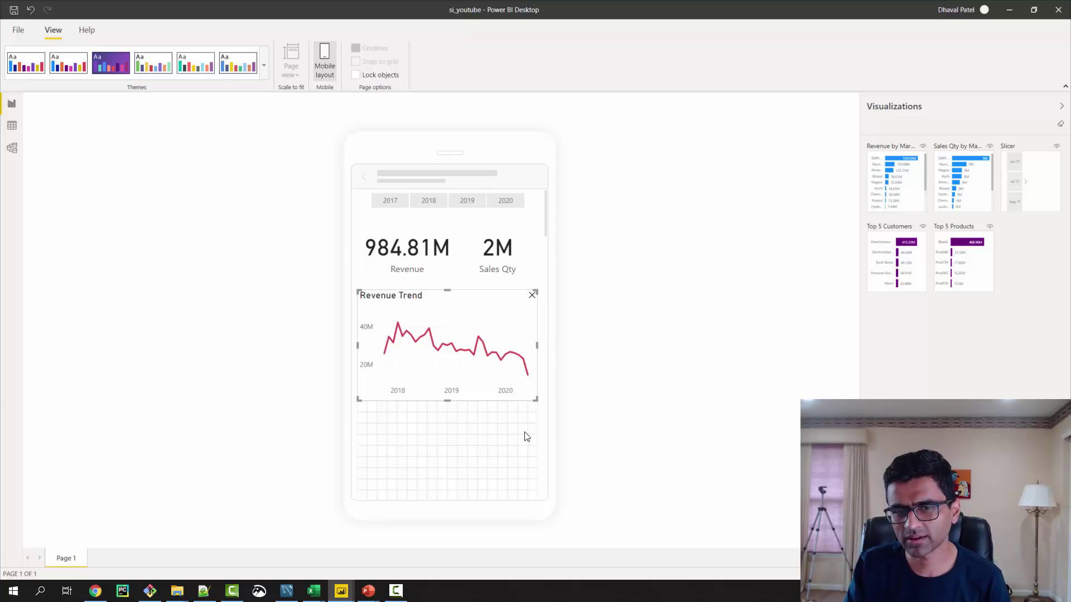
drag(538, 401, 546, 411)
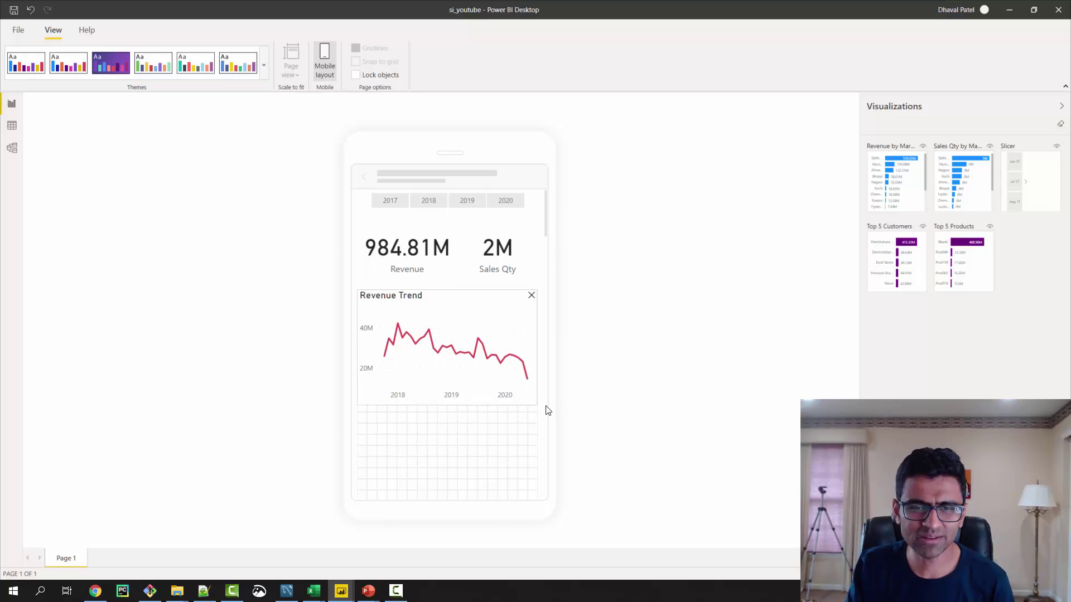
key(ctrl+z)
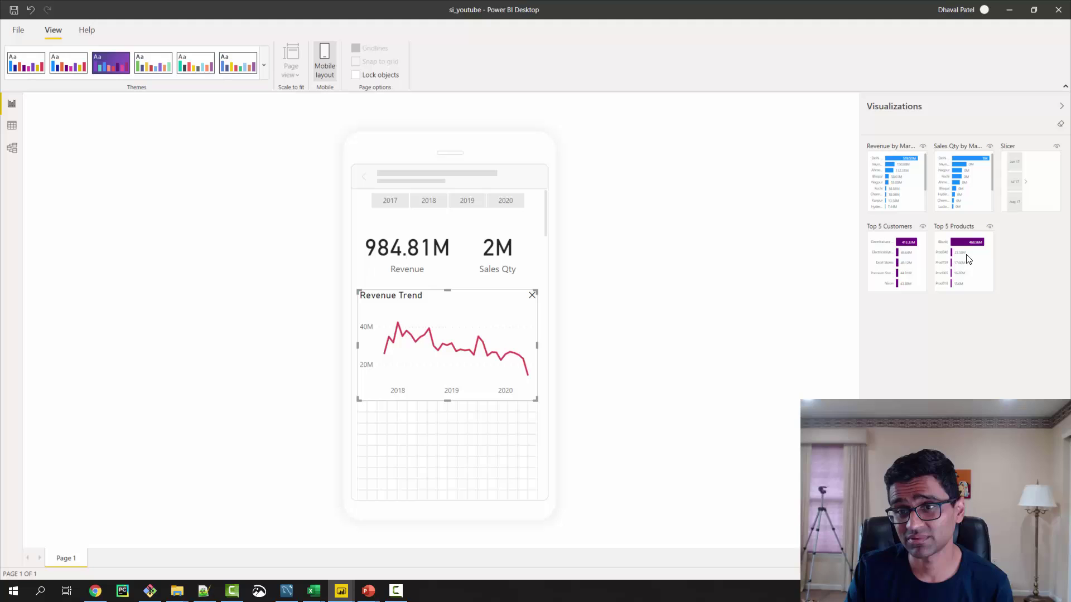
- Add Top 5 Customers and Top 5 Products below the trend chart, then shorten Revenue Trend
drag(867, 267, 401, 426)
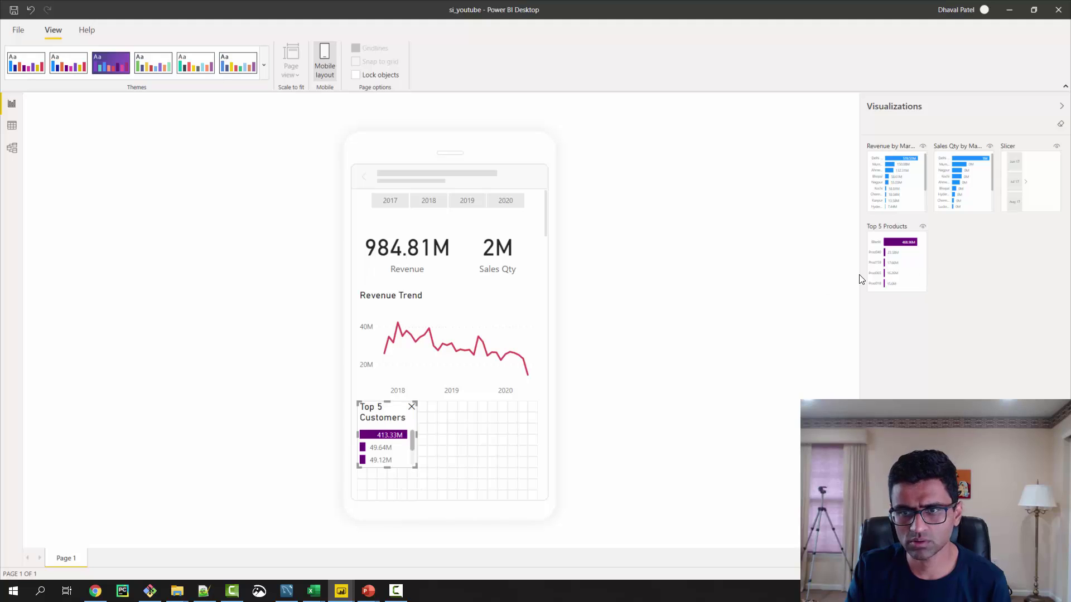
drag(870, 277, 279, 392)
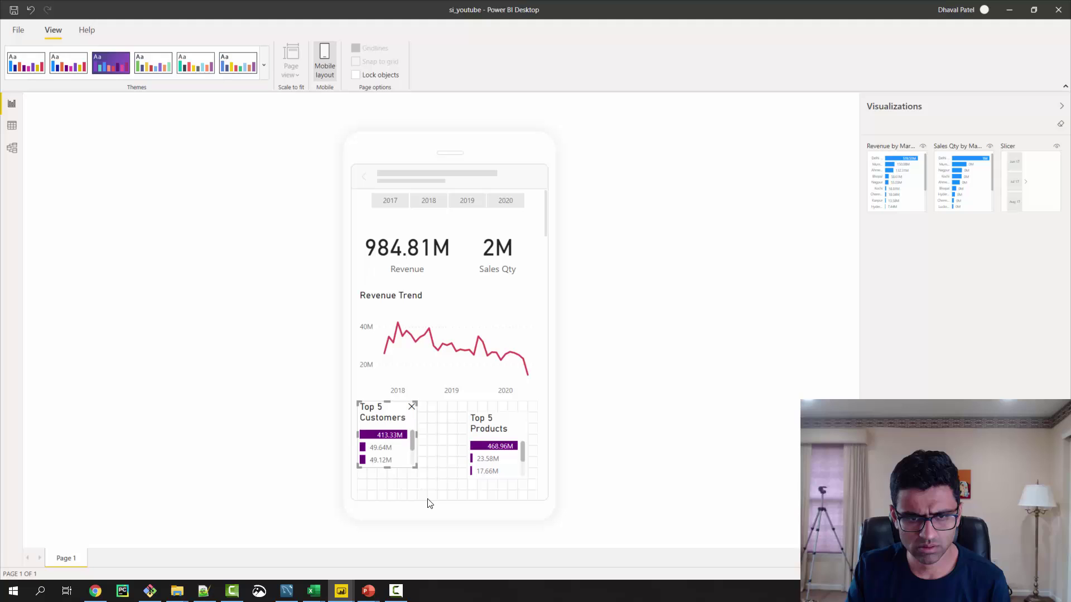
mouse_move(429, 504)
mouse_down()
mouse_move(435, 513)
mouse_move(432, 494)
mouse_up()
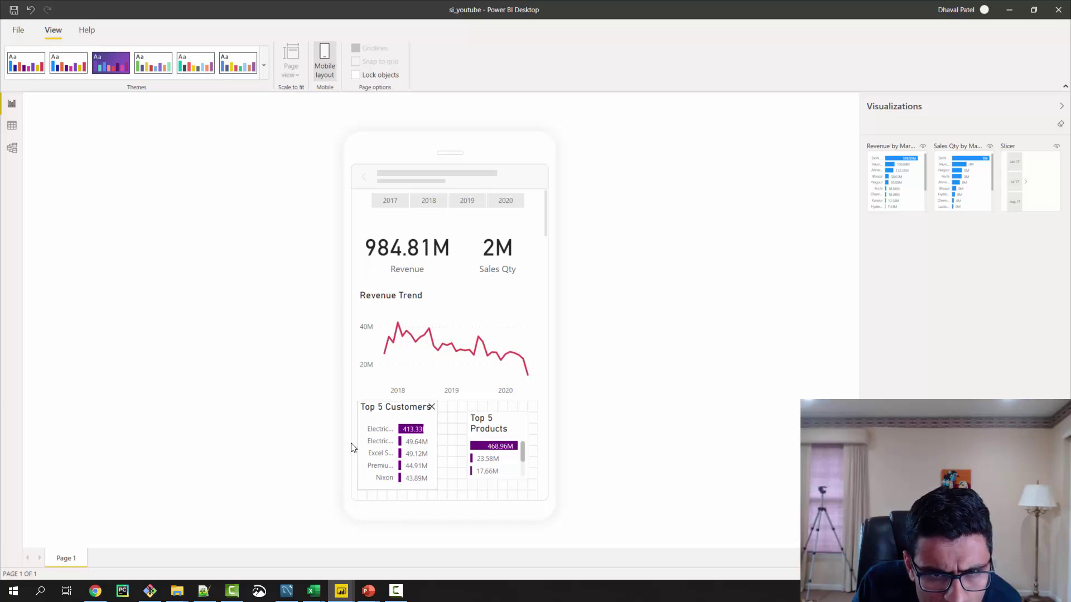
click(429, 344)
drag(447, 397, 401, 381)
- Resize Top 5 Products and Top 5 Customers to fill the bottom of the phone layout side by side
click(405, 407)
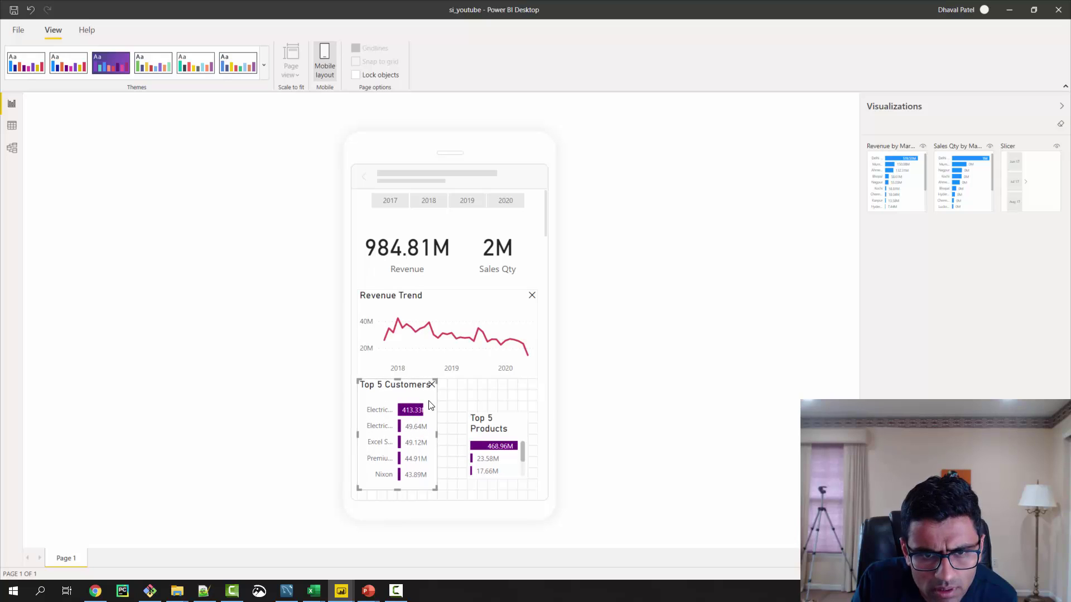
click(486, 441)
drag(498, 416, 498, 380)
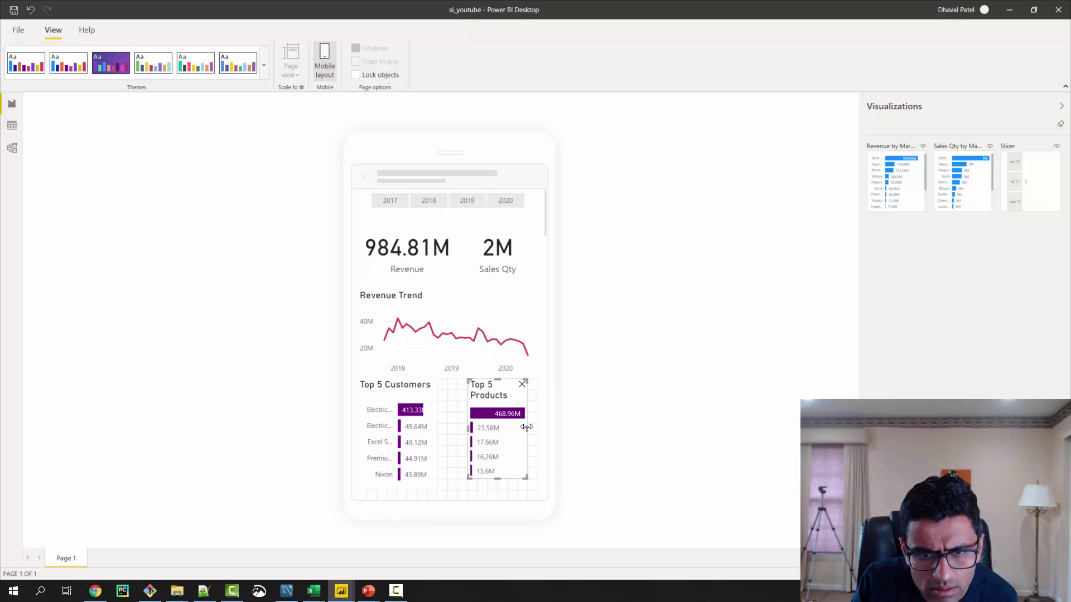
drag(530, 431, 541, 432)
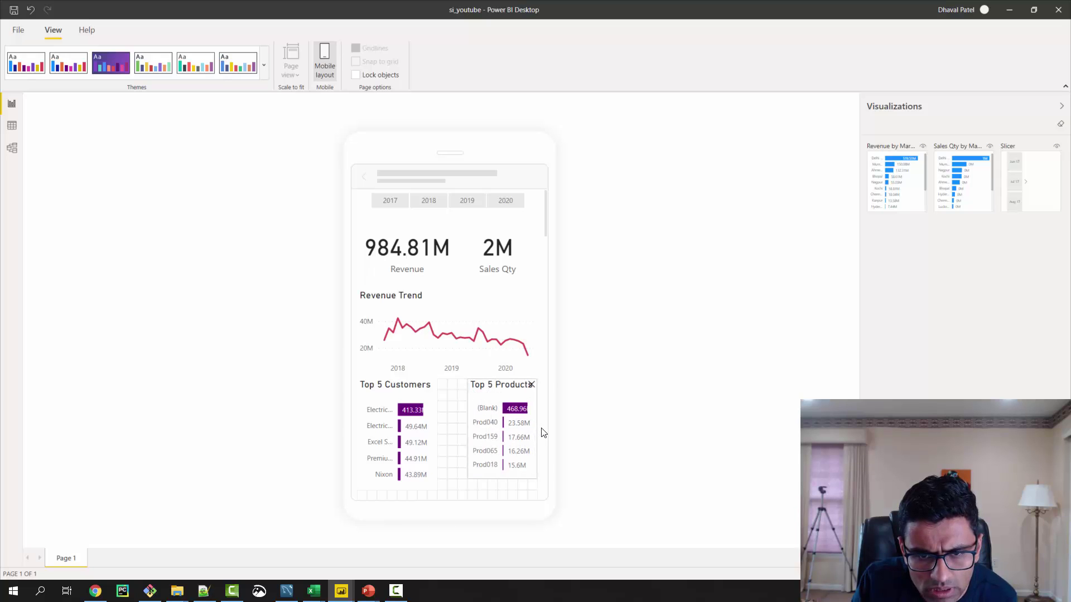
drag(505, 480, 506, 506)
click(419, 479)
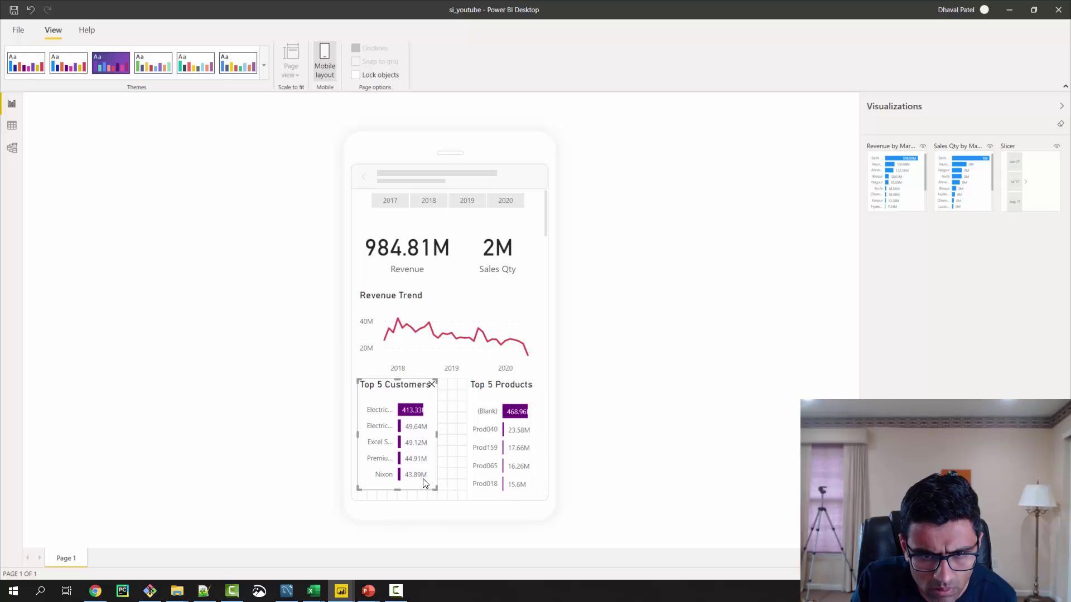
mouse_move(436, 488)
mouse_down()
mouse_move(444, 507)
mouse_move(448, 497)
mouse_up()
click(478, 489)
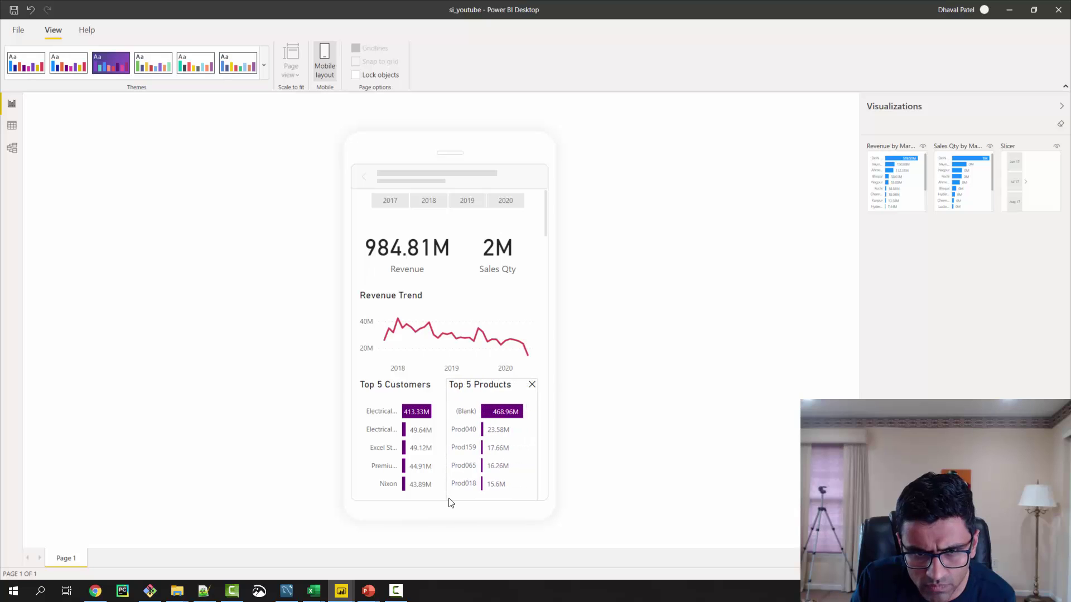
click(615, 425)
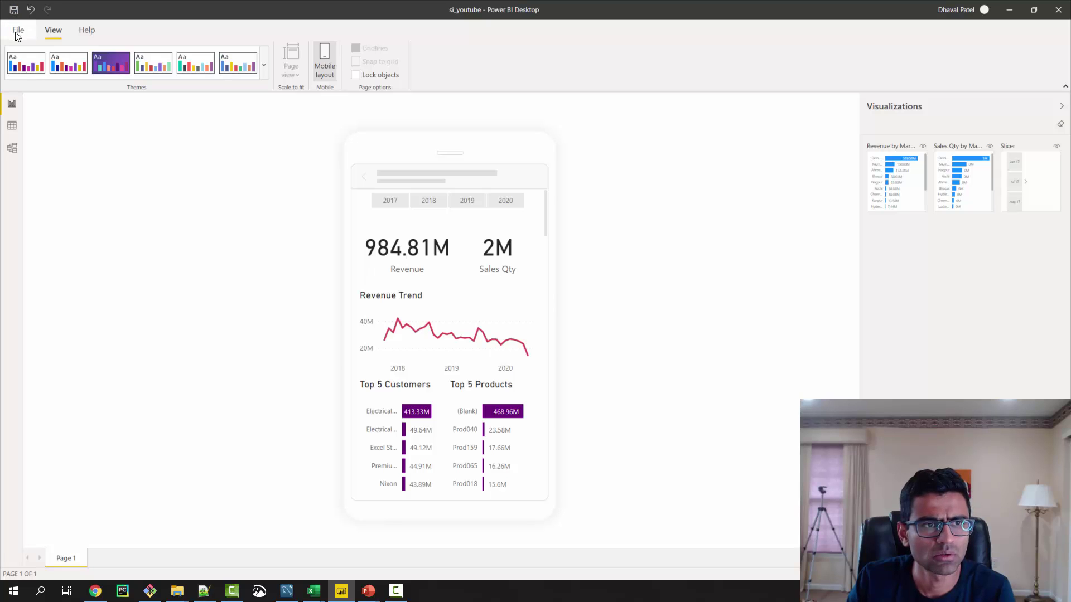
- Turn Mobile layout off in the View tab to return to the desktop report page
click(17, 32)
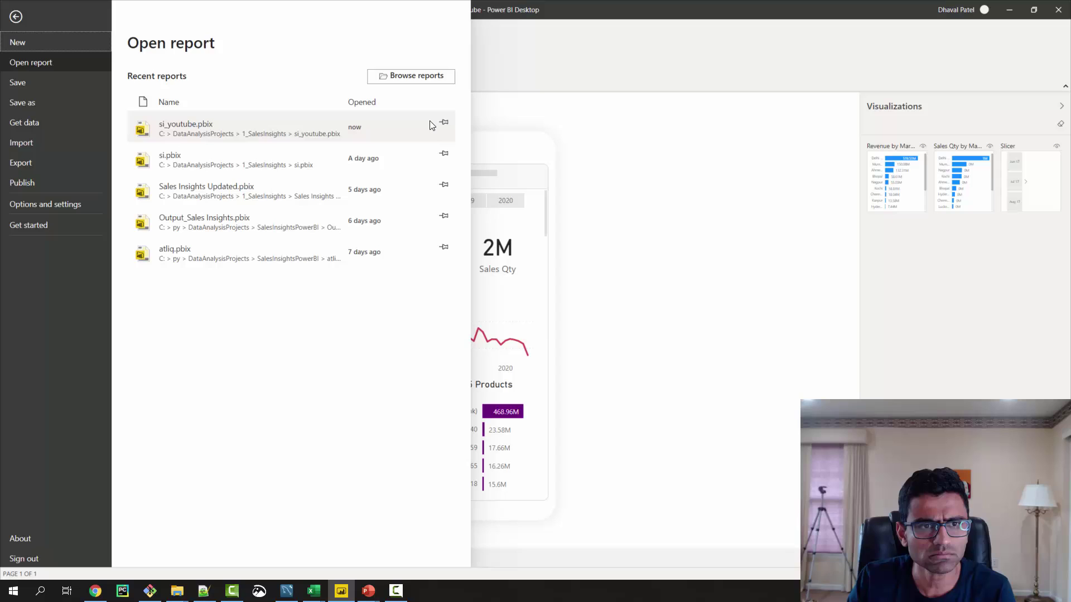
click(600, 144)
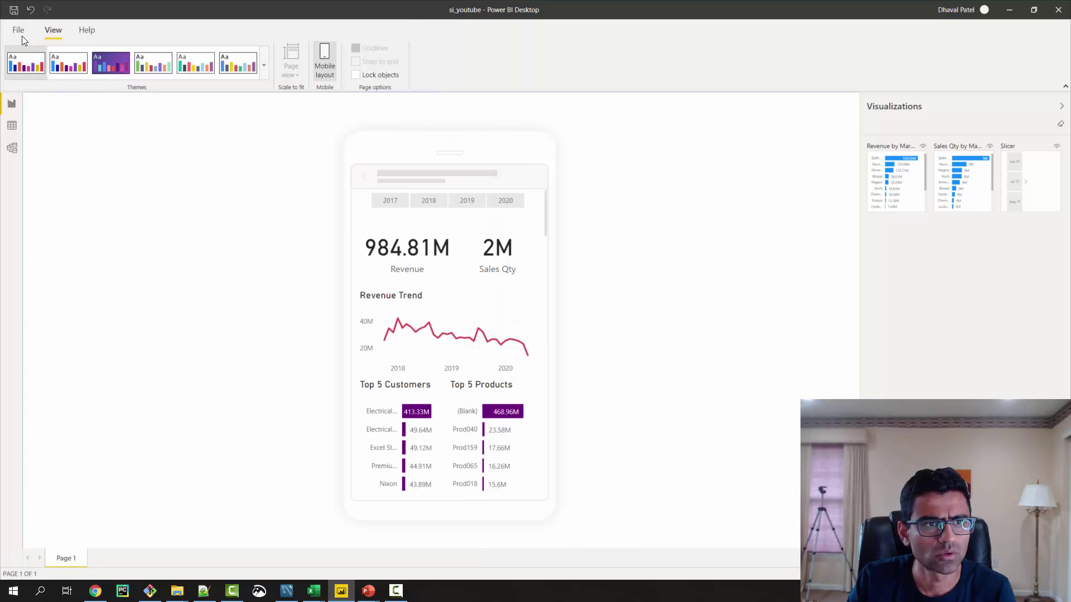
click(329, 69)
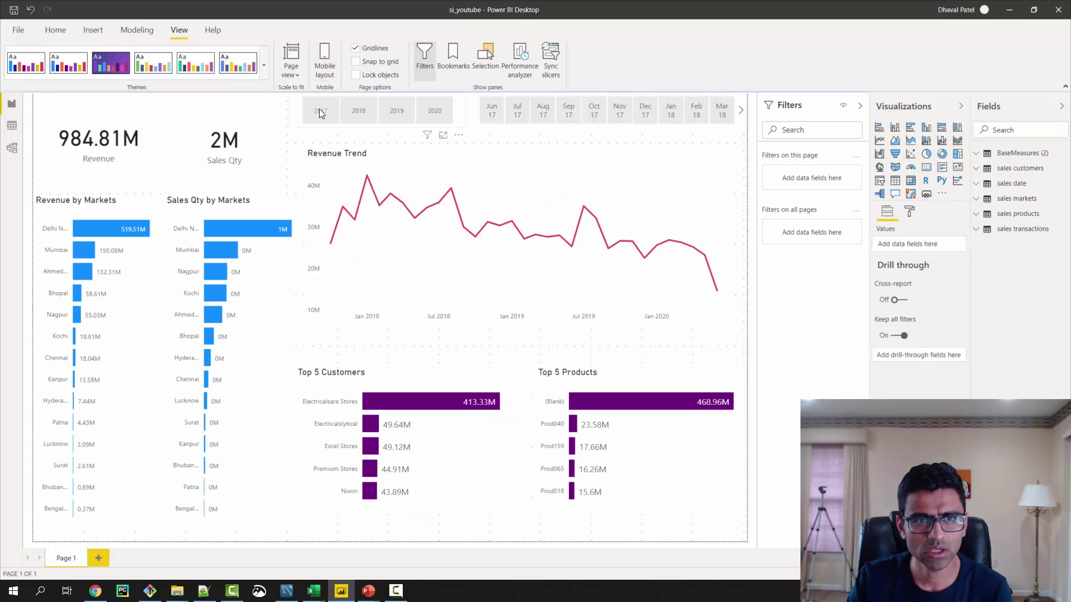
click(329, 73)
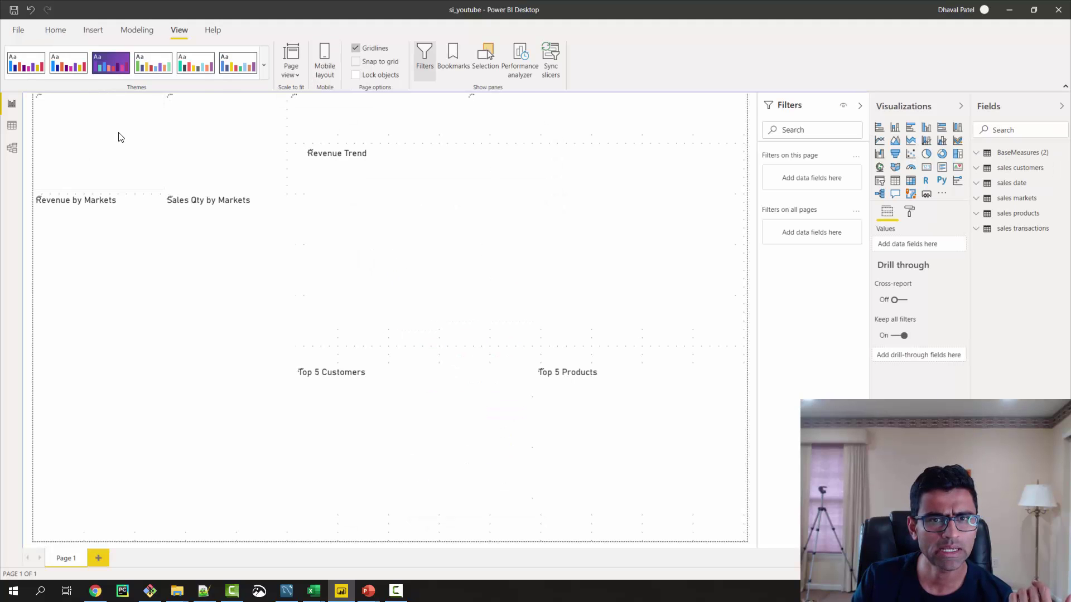
- Publish the report to My workspace, replacing the existing si_youtube dataset
click(17, 32)
key(Escape)
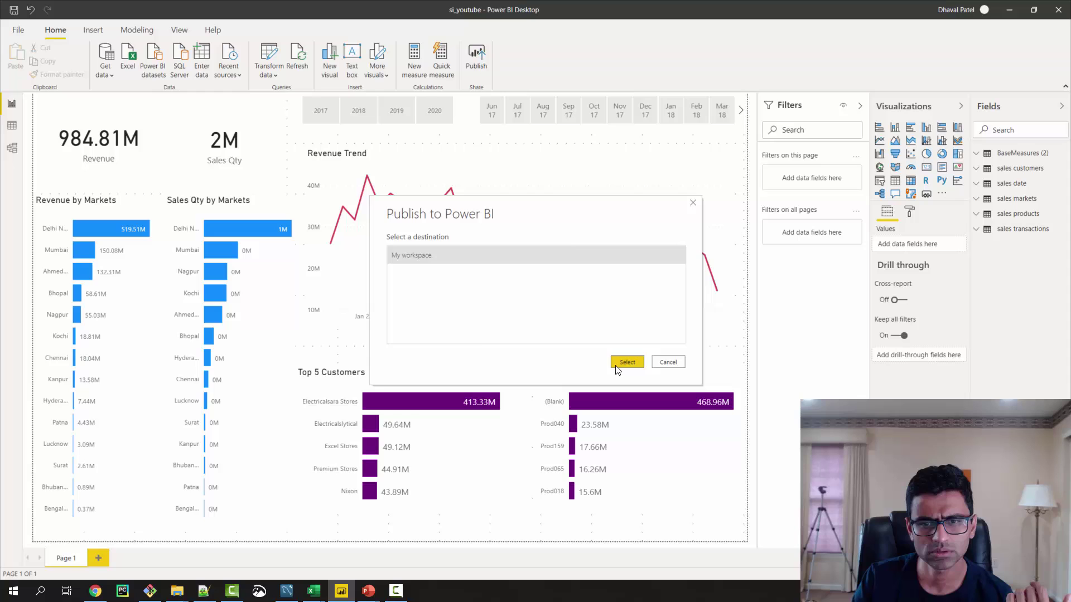
click(619, 365)
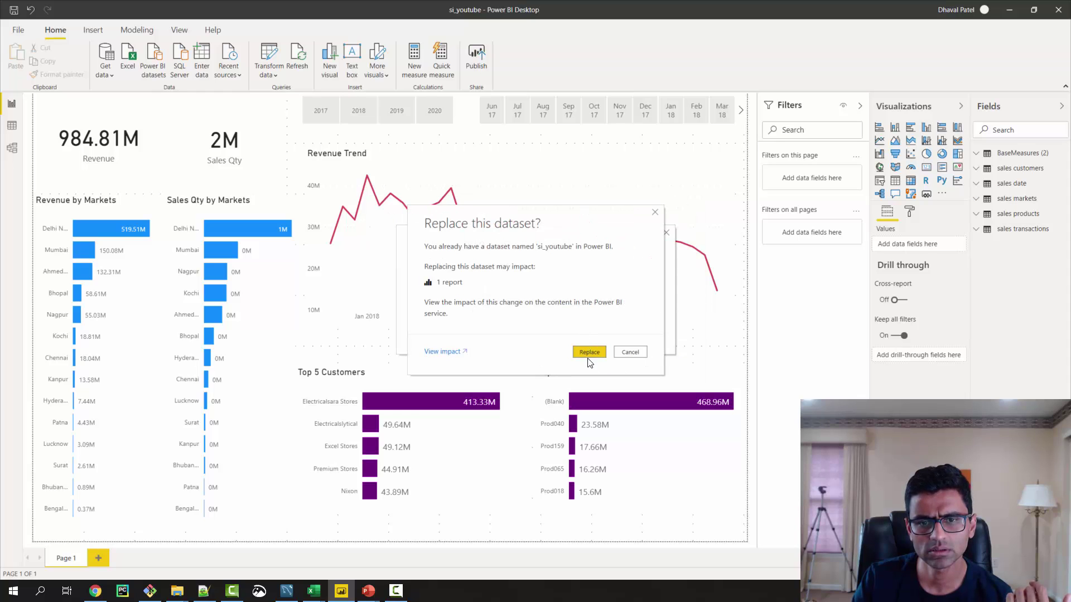
click(590, 351)
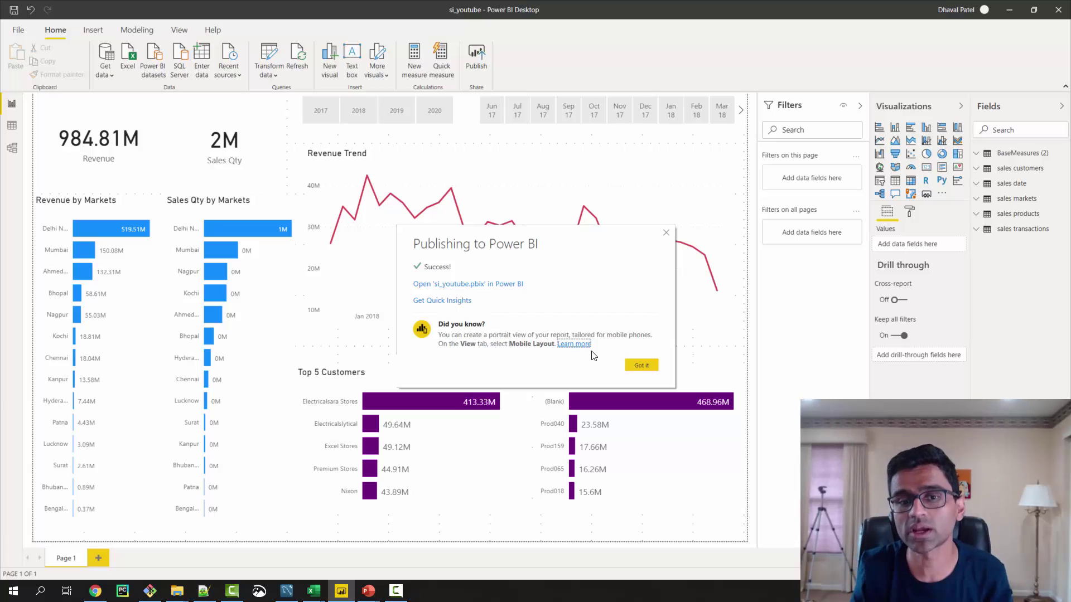
- Dismiss the publishing success message and switch to the published report in the browser
click(646, 363)
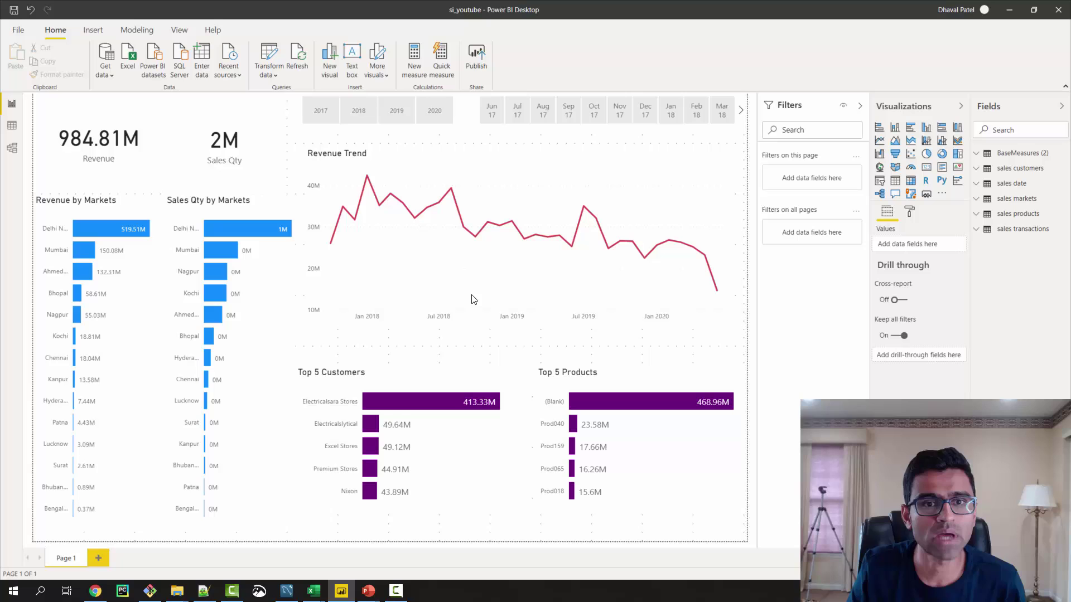
mouse_move(473, 300)
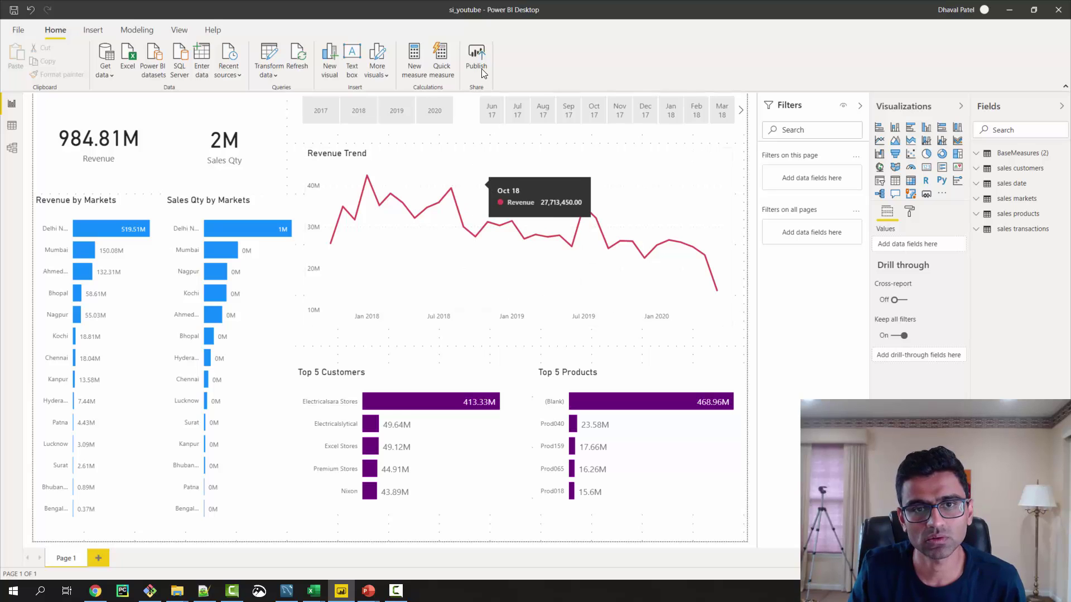
click(95, 591)
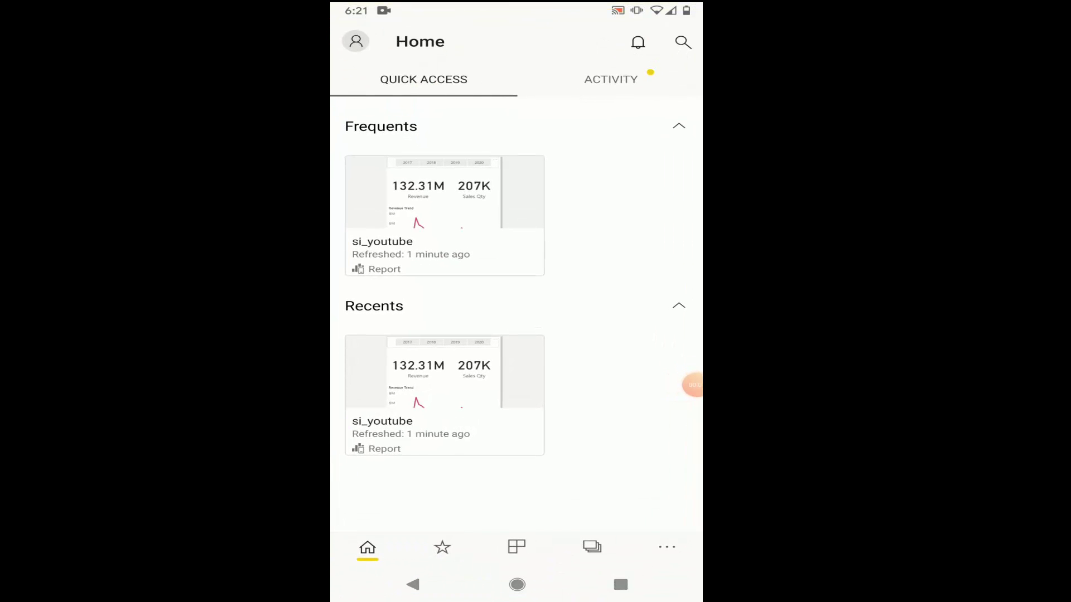
click(444, 390)
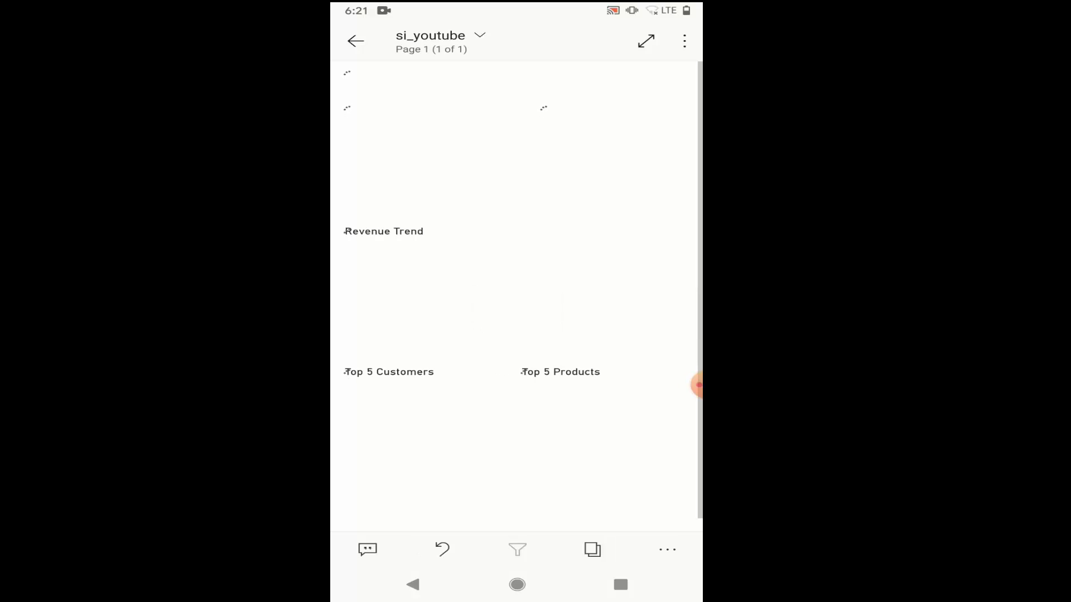
scroll(511, 296, down, 2)
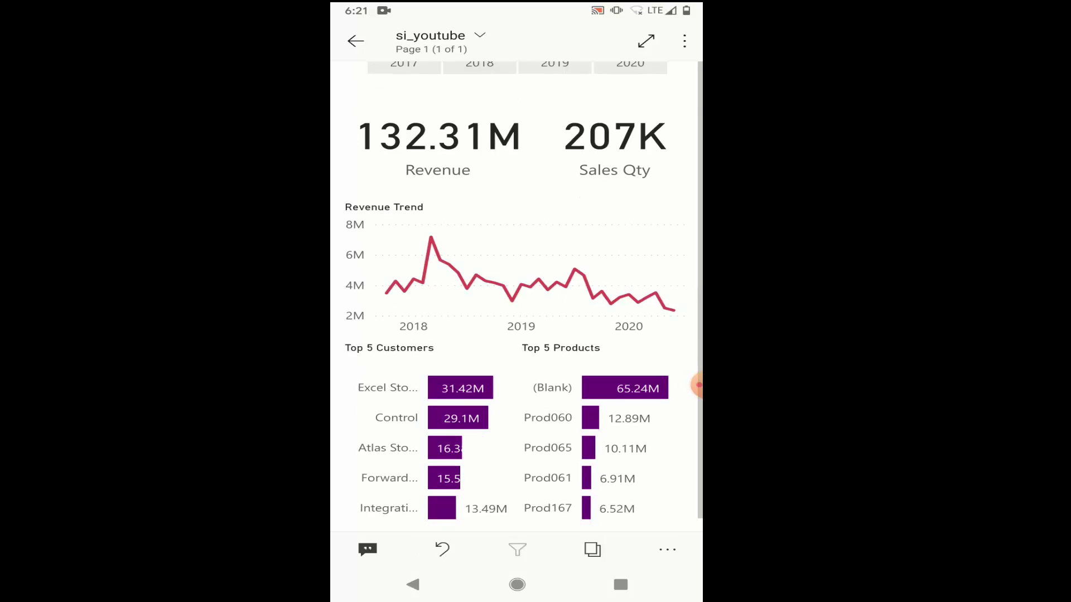
scroll(511, 296, up, 2)
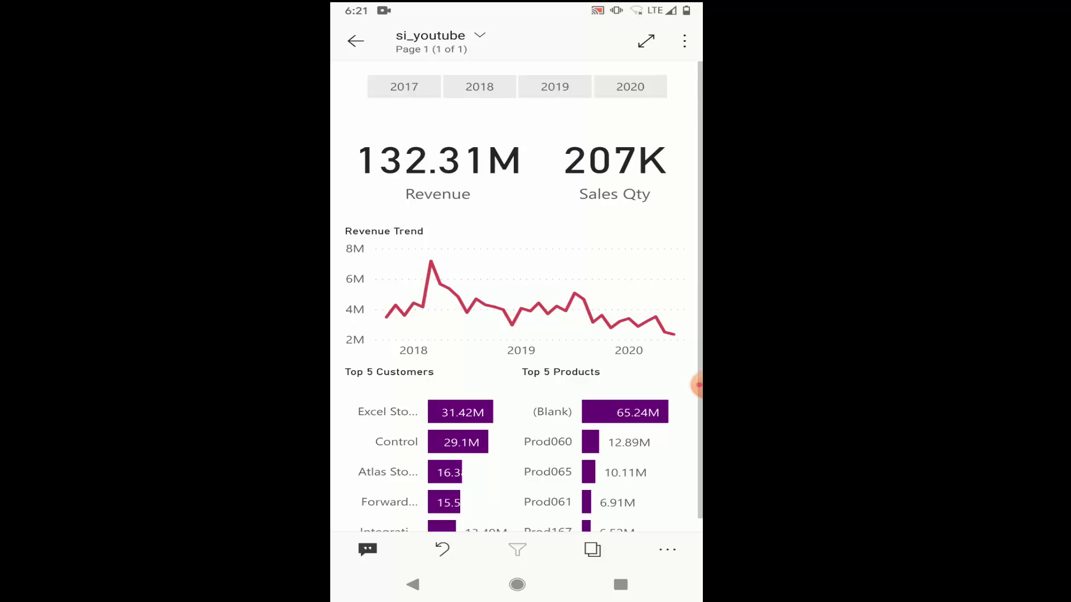
- Filter the report by years 2017, 2018 and 2019 with the slicer, then clear the year filter
click(404, 86)
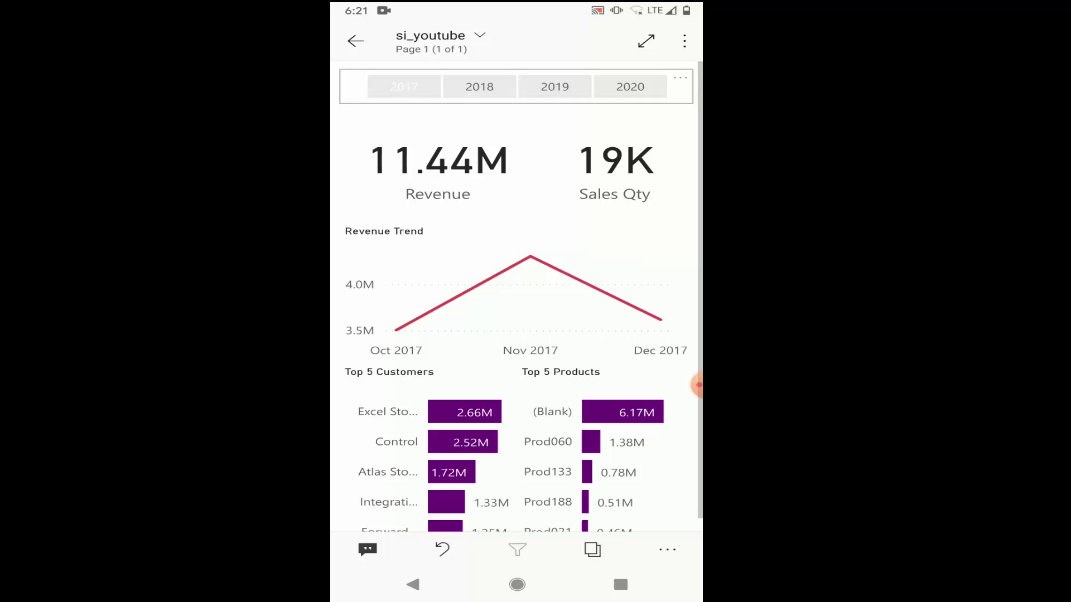
click(479, 86)
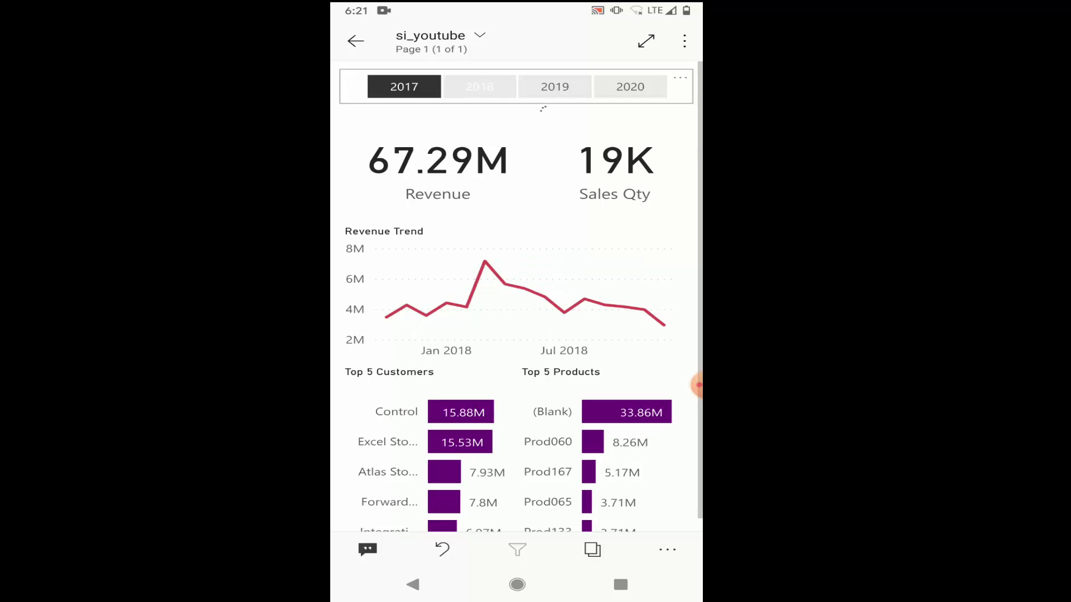
click(555, 86)
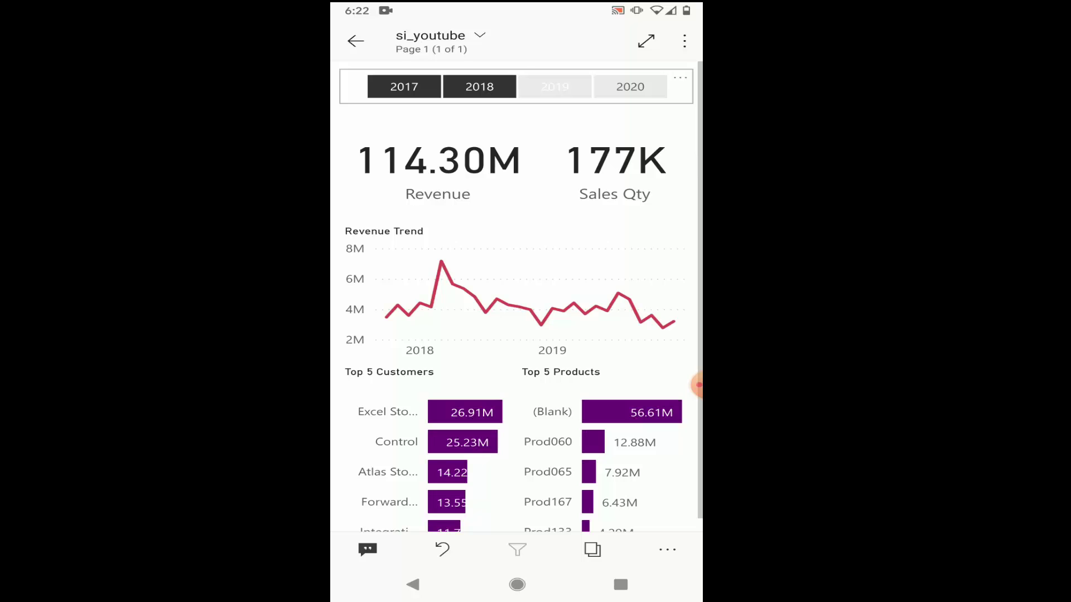
click(479, 86)
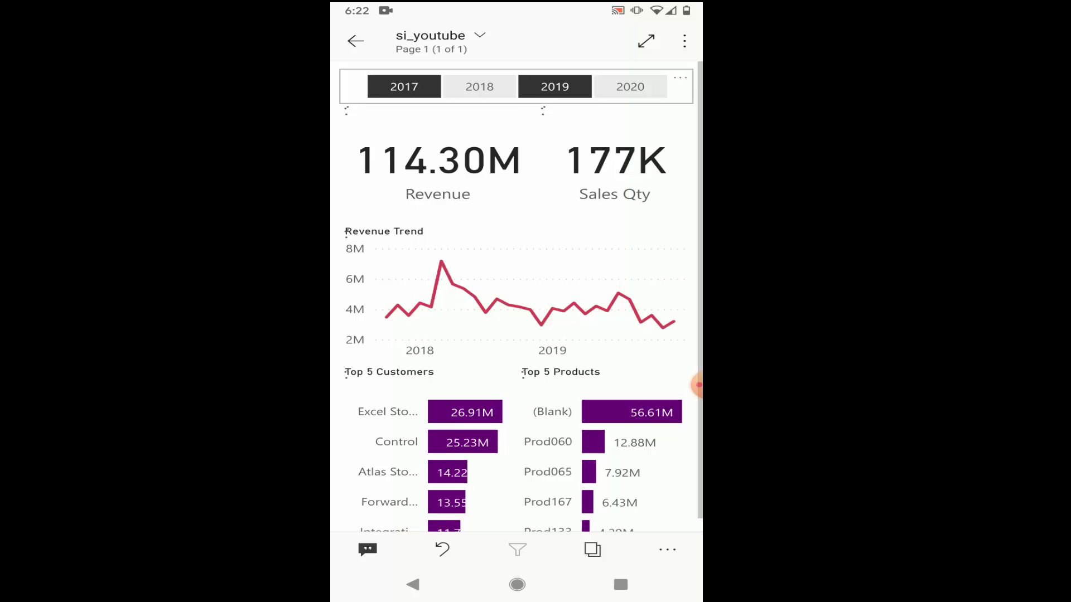
click(403, 86)
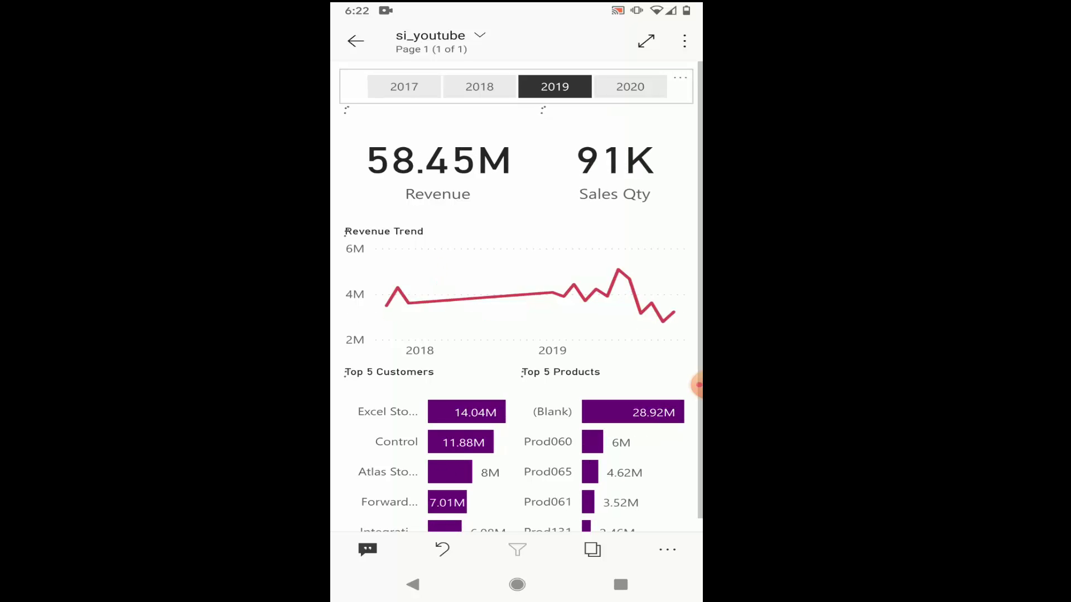
click(556, 86)
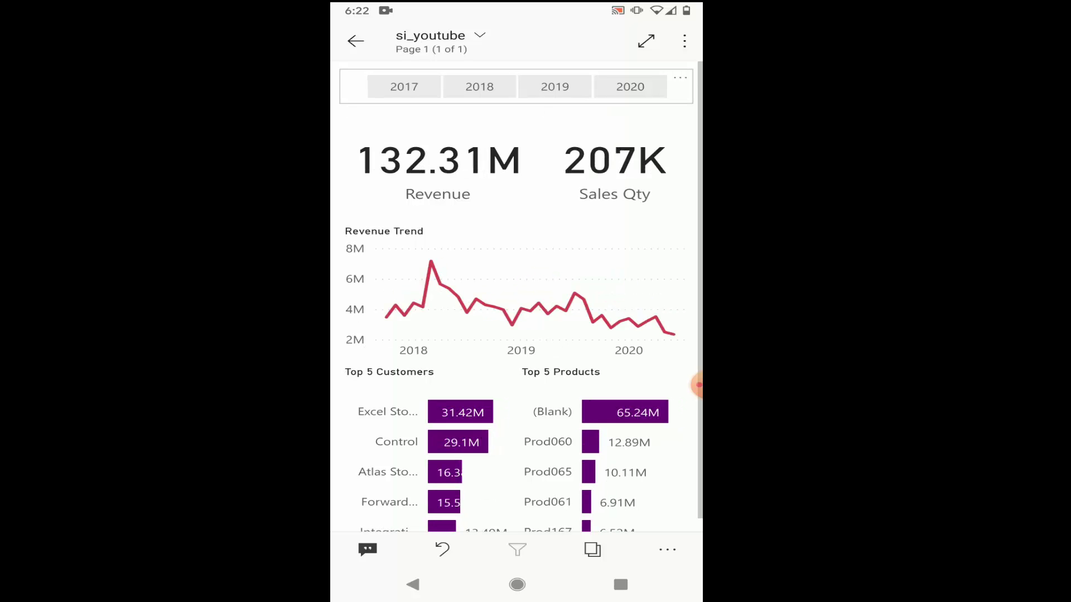
click(631, 86)
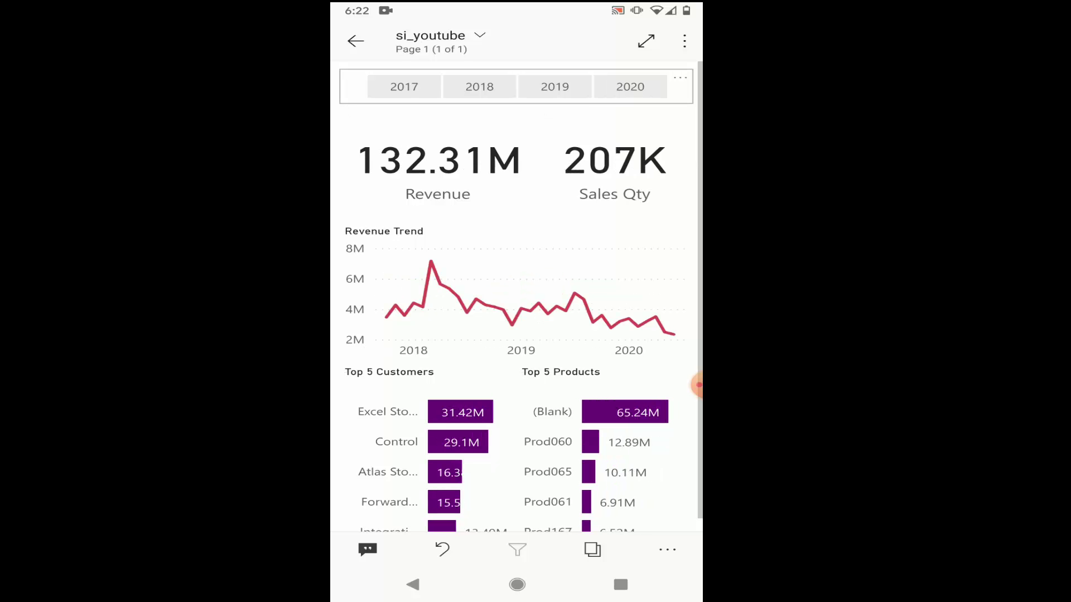
- Cross-filter the report by the top customer's bar, then clear the customer filter
click(460, 412)
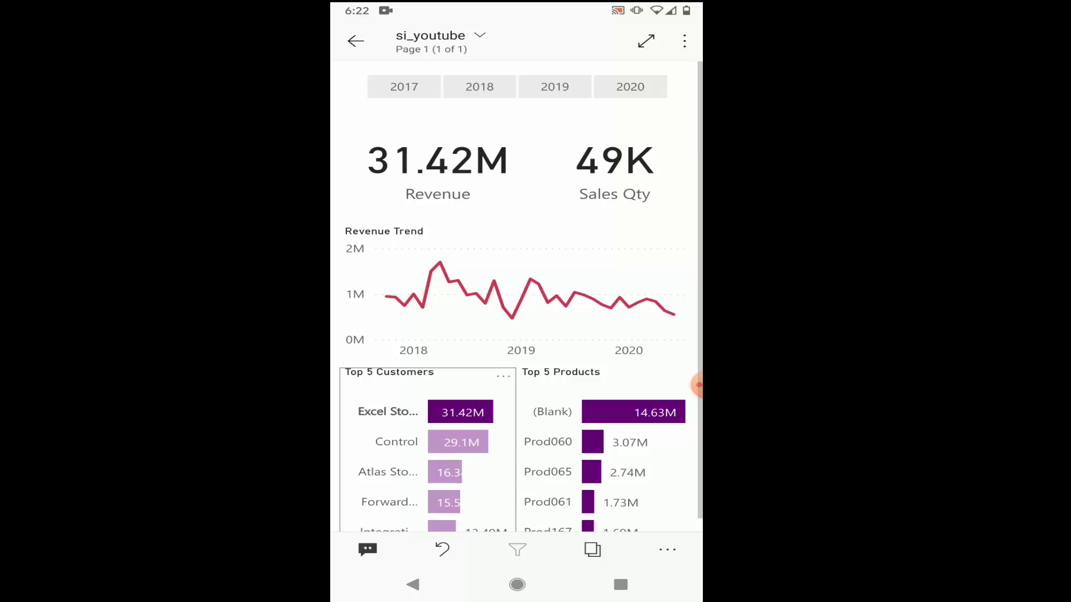
click(460, 412)
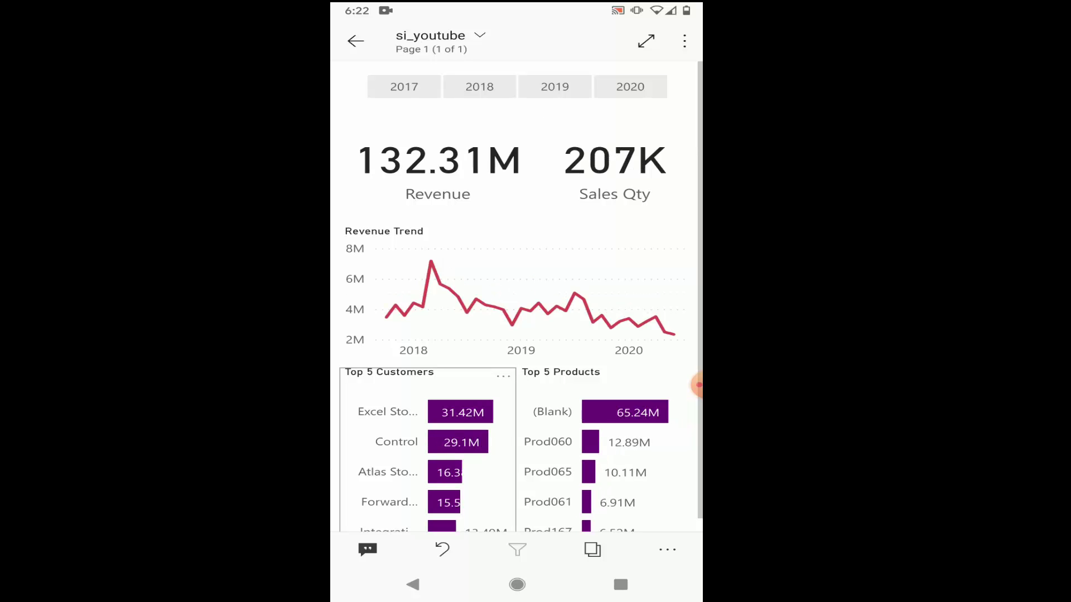
click(697, 385)
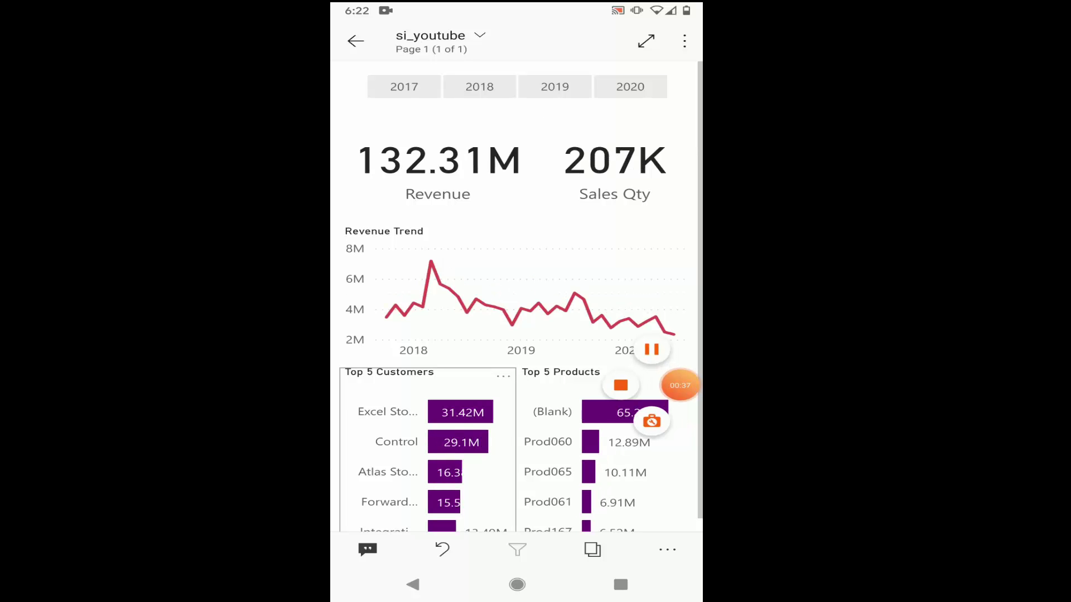